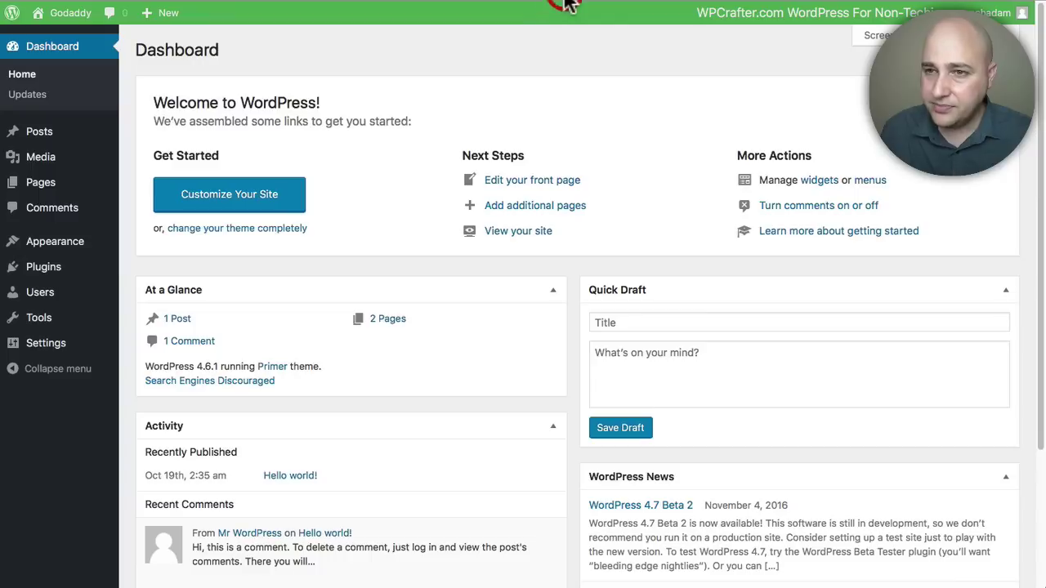
- Open the page for adding new plugins and search the plugin directory for "child theme"
left_click(565, 2)
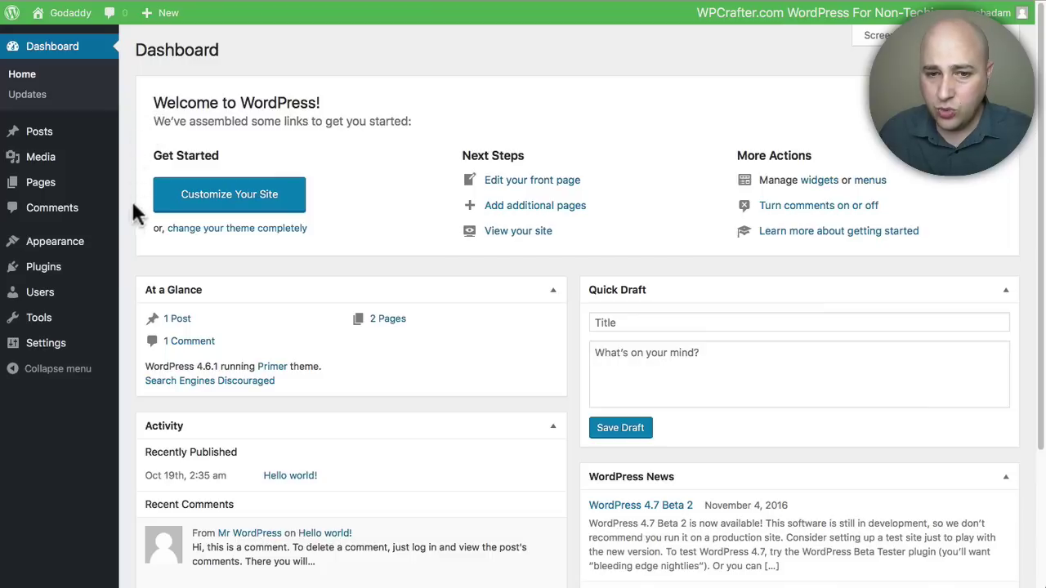
mouse_move(51, 277)
left_click(140, 287)
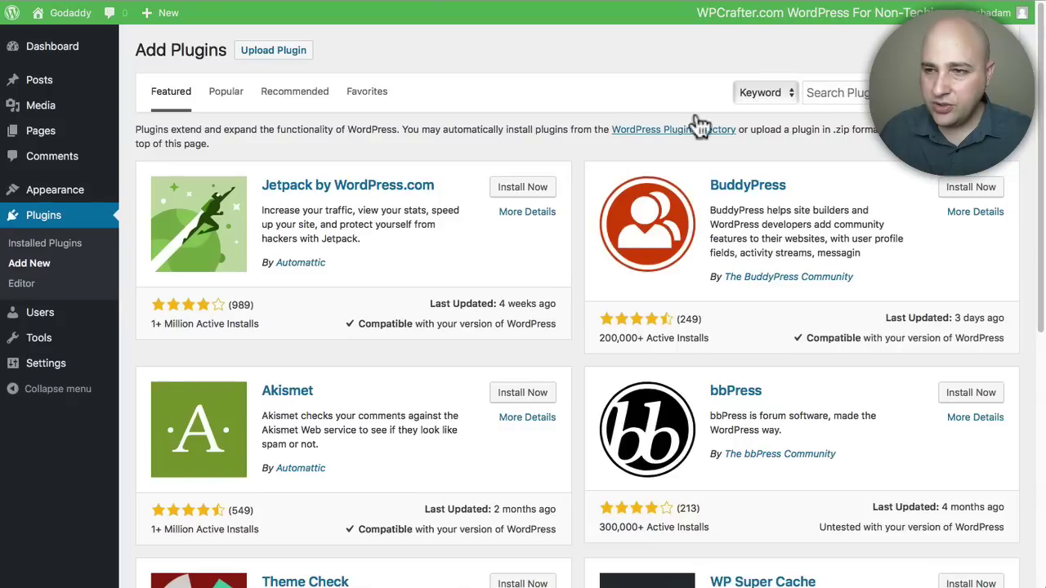
left_click(864, 91)
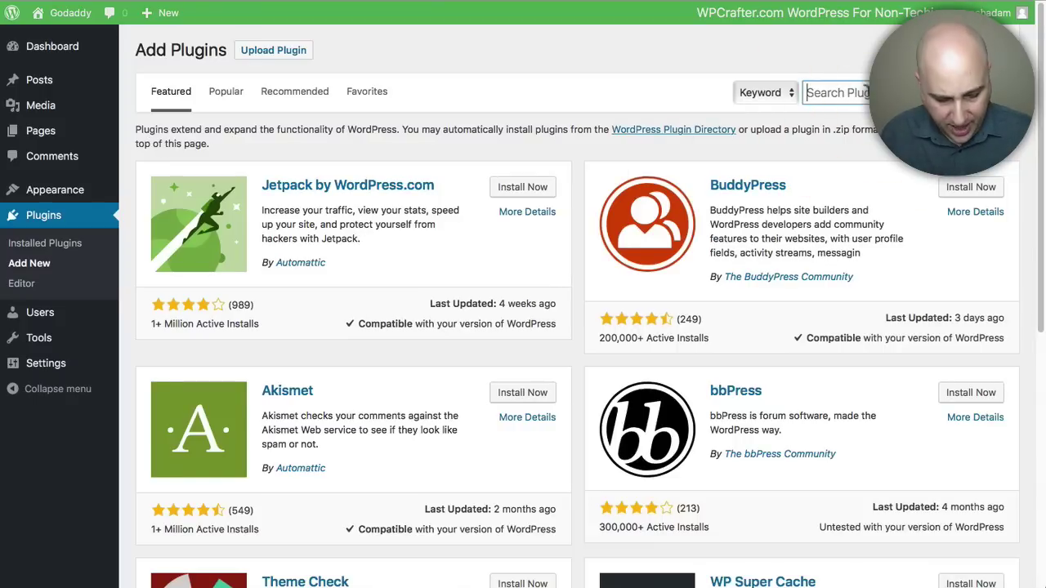
type("child theme")
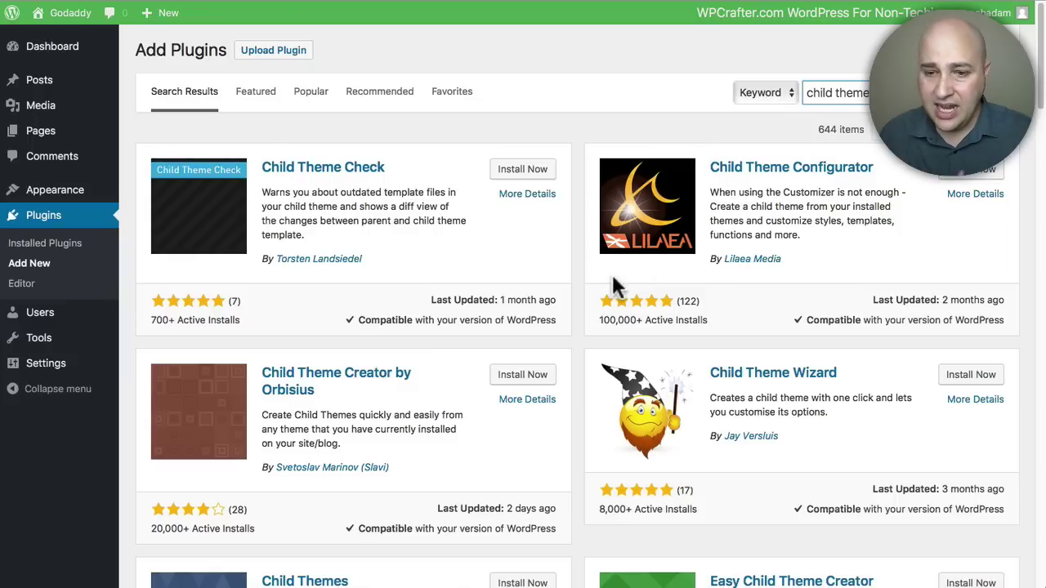
- Install and activate the Child Theme Configurator plugin from the search results
scroll(319, 392, "down", 6)
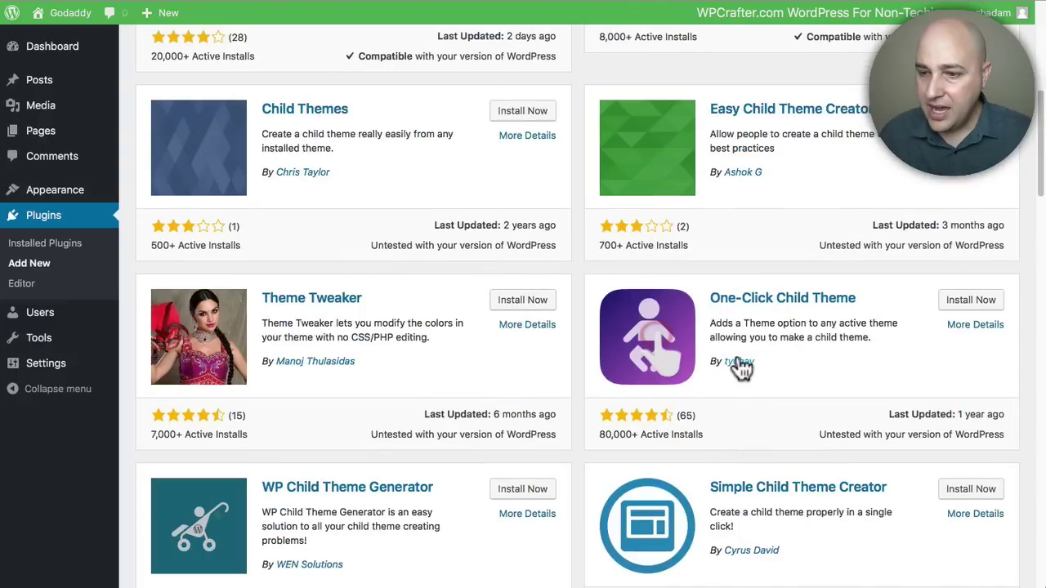
scroll(744, 376, "up", 6)
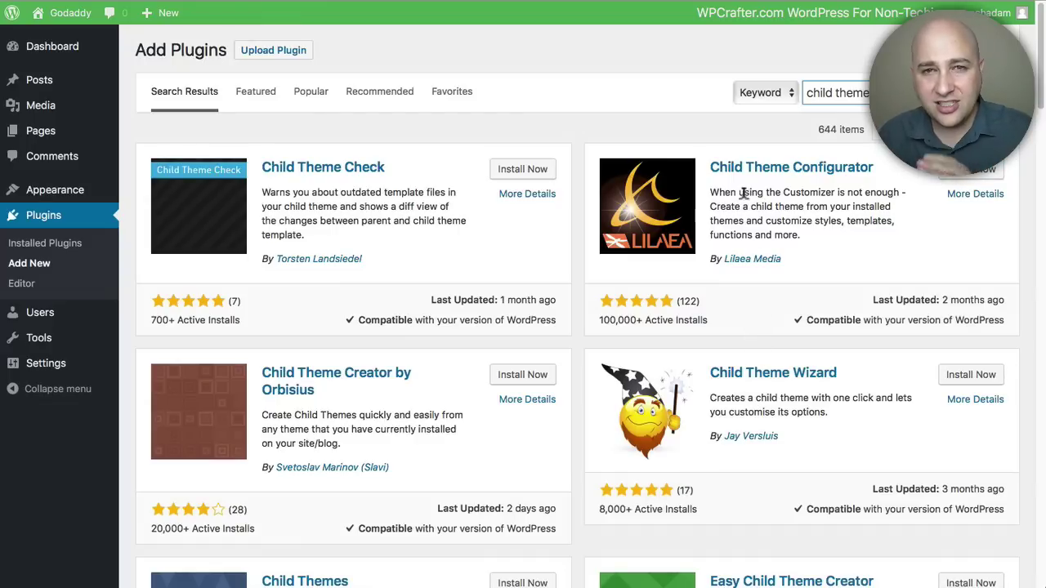
left_click(964, 176)
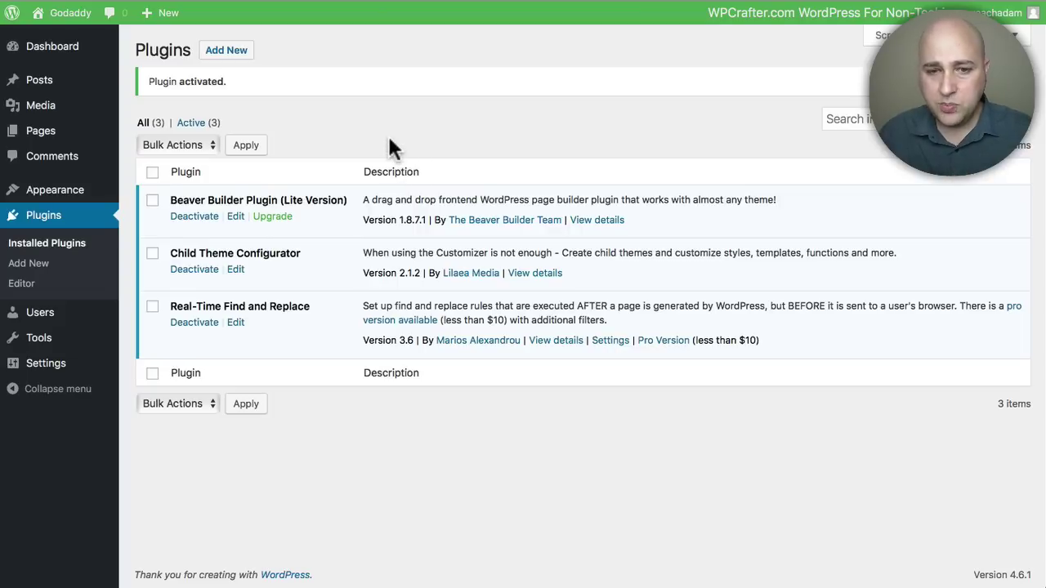
- Open the Child Themes tool and choose to create a new child theme
mouse_move(32, 343)
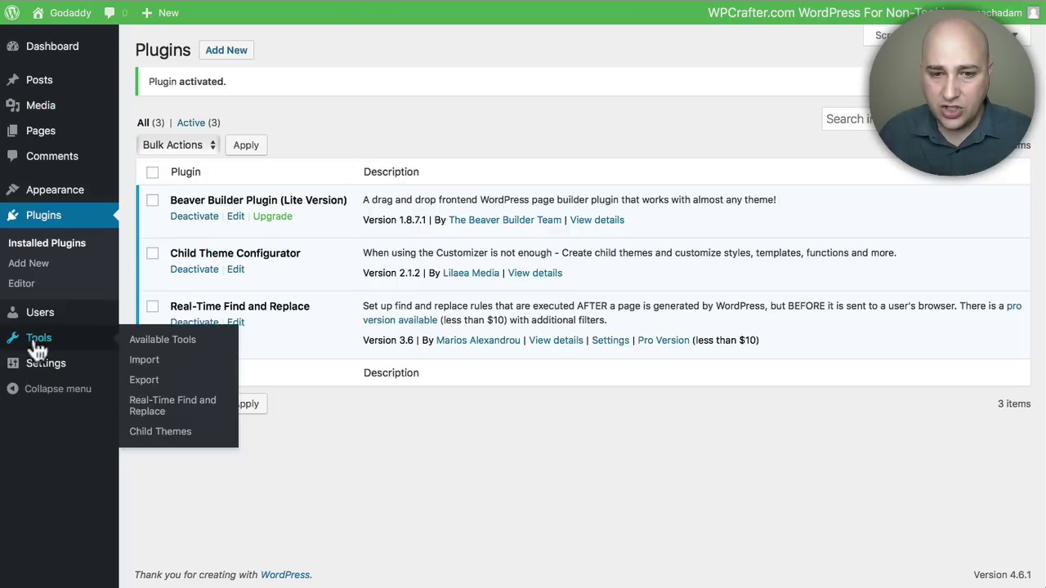
left_click(168, 433)
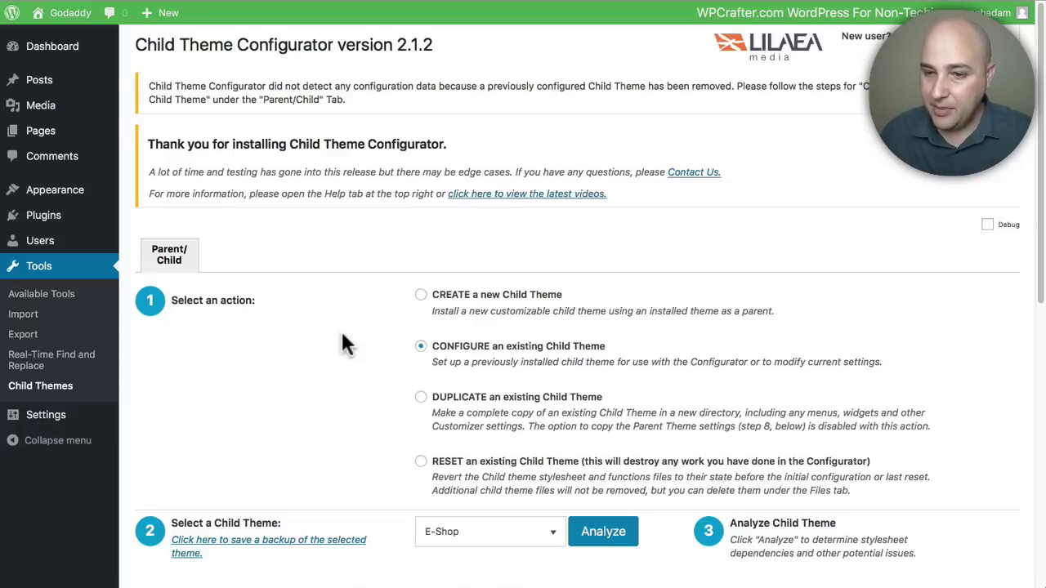
scroll(345, 315, "down", 2)
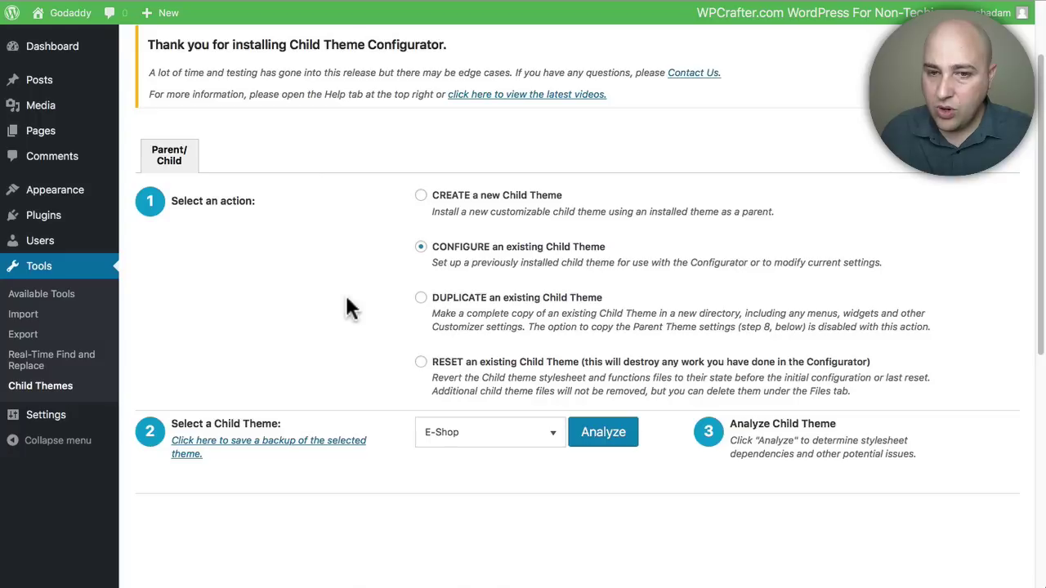
left_click(421, 196)
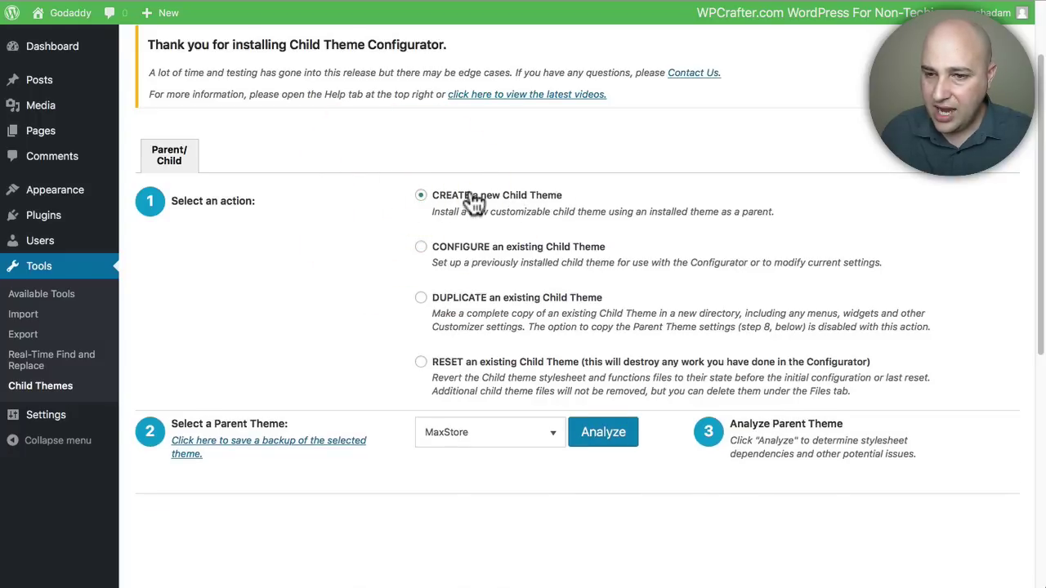
- Select Primer as the parent theme and analyze it
scroll(372, 245, "down", 2)
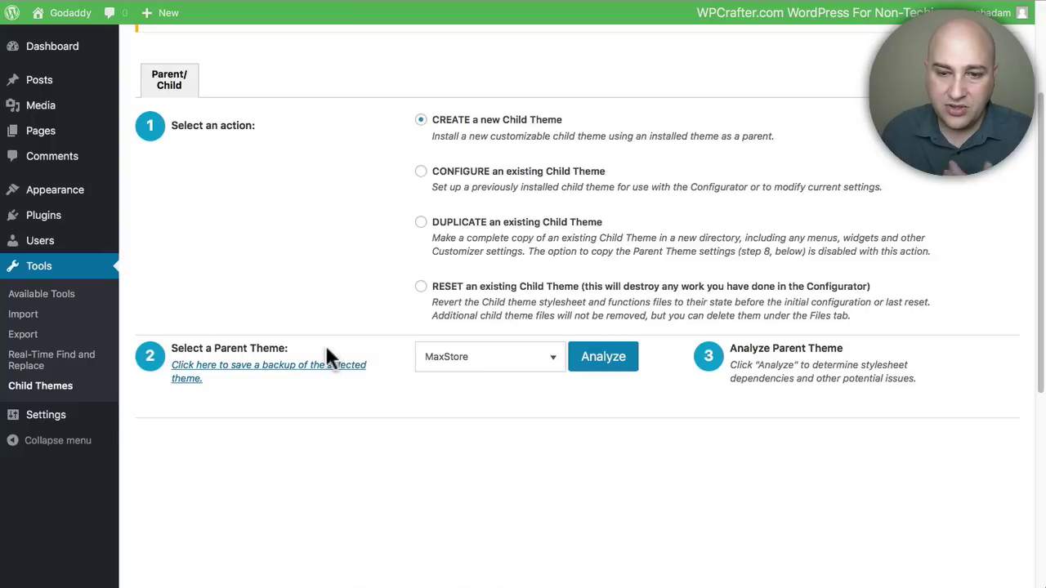
left_click(553, 361)
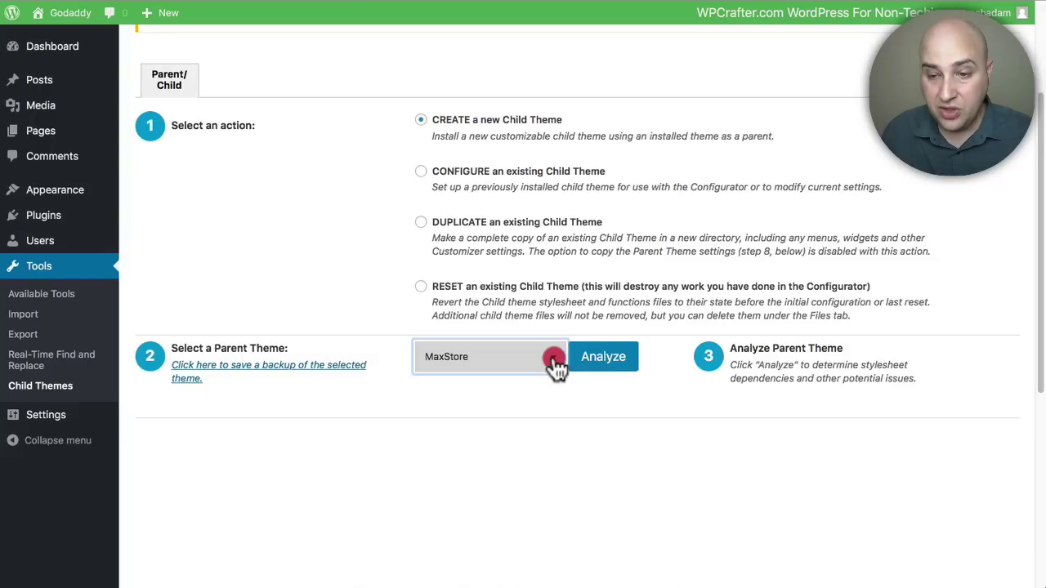
scroll(554, 361, "down", 2)
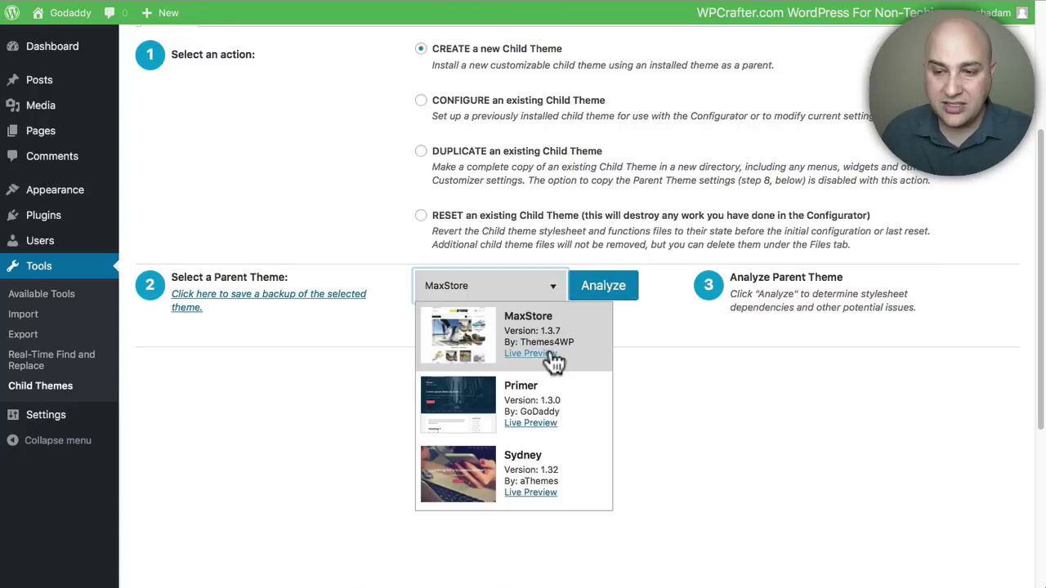
left_click(461, 412)
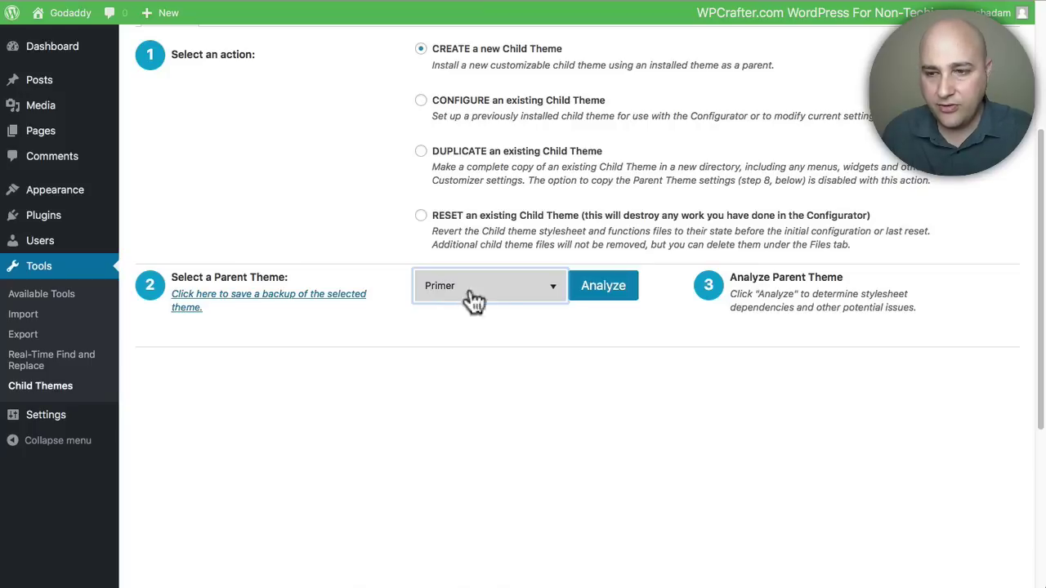
left_click(603, 288)
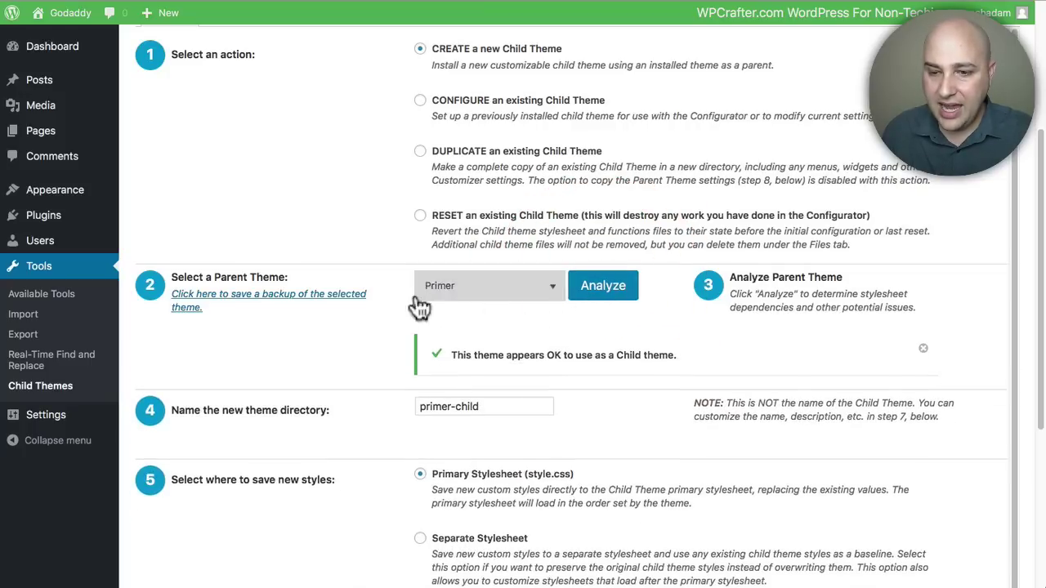
- Review the child theme's directory, stylesheet and detail settings, and check the installed themes on a separate page
scroll(373, 283, "down", 3)
scroll(374, 284, "down", 1)
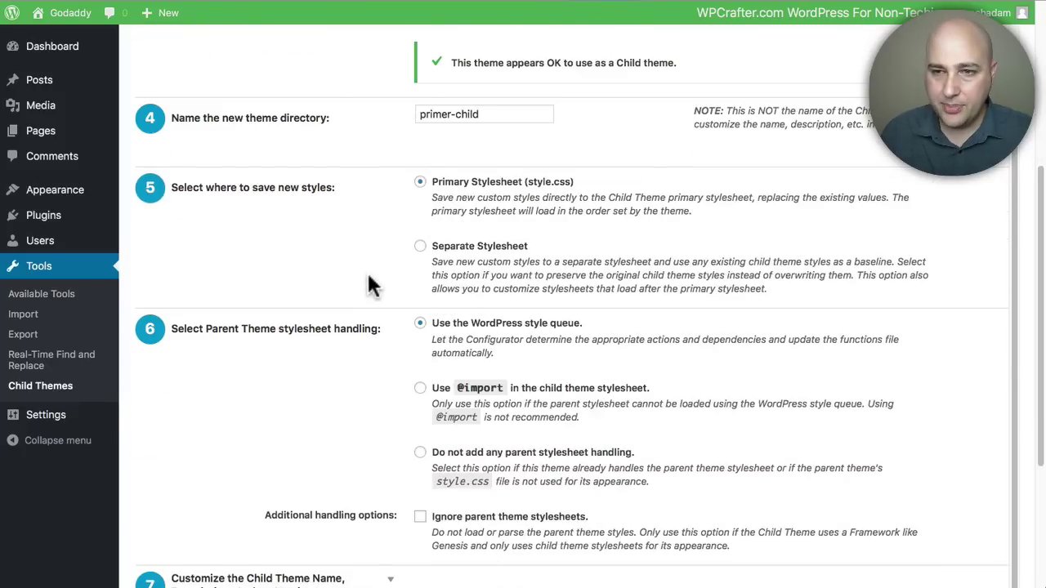
scroll(384, 168, "down", 1)
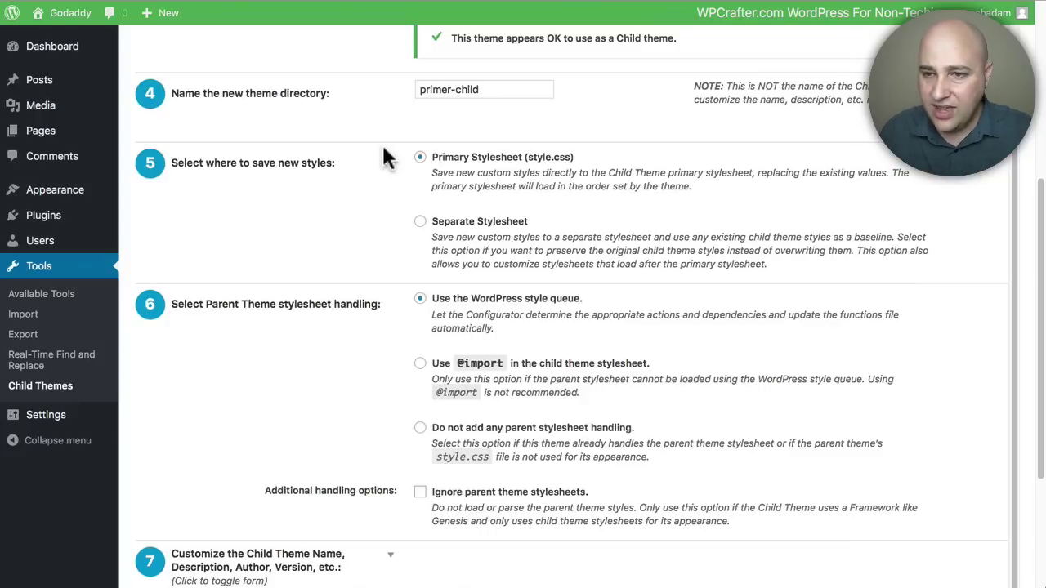
scroll(387, 157, "down", 1)
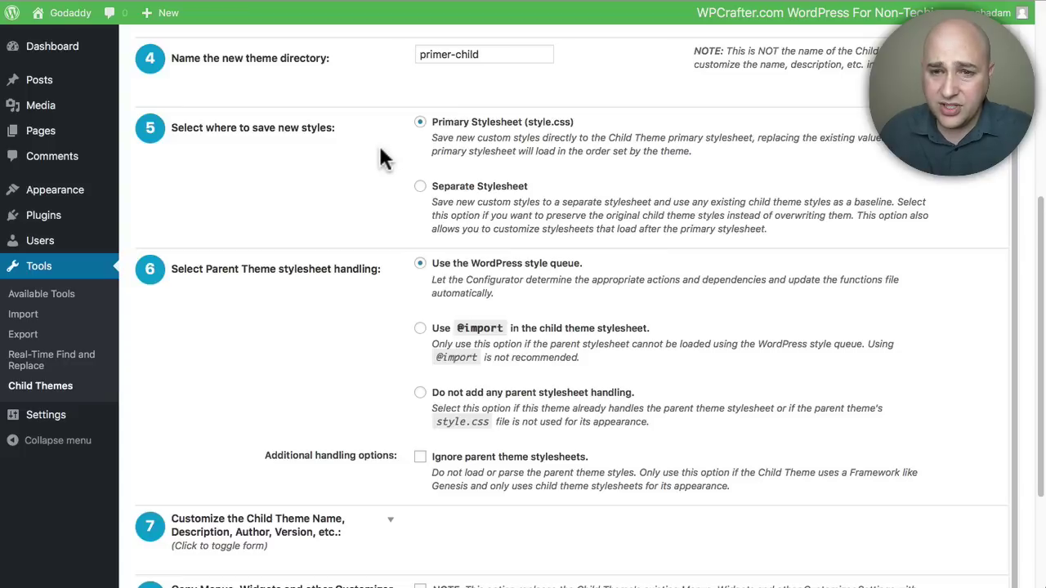
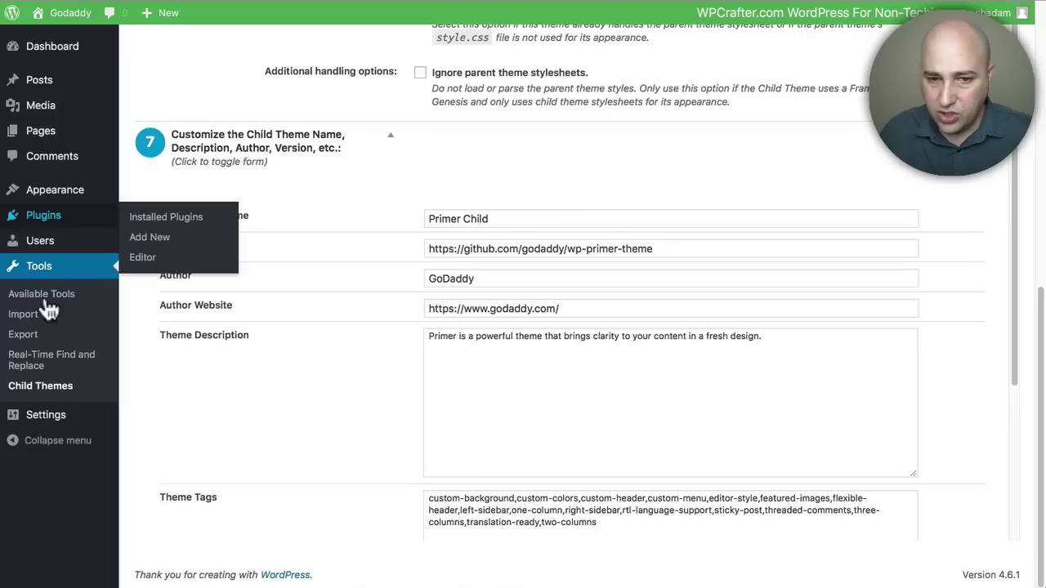
mouse_move(111, 198)
right_click(147, 193)
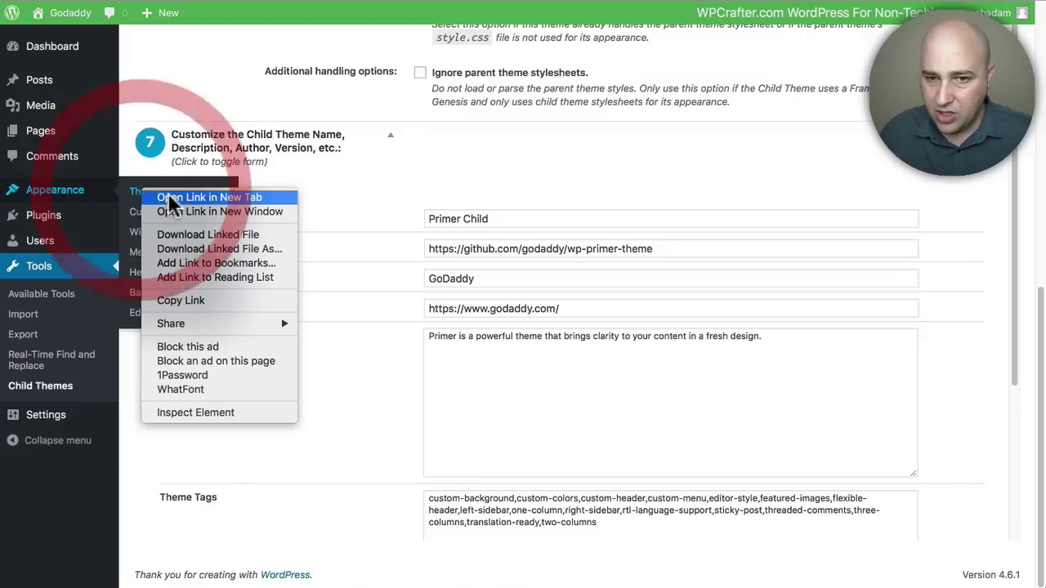
key("Escape")
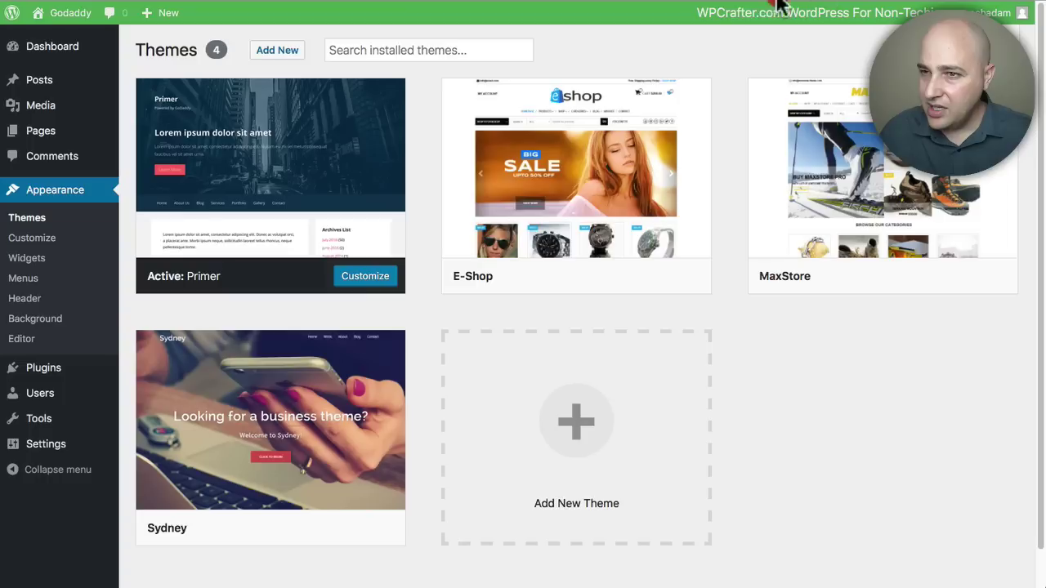
left_click(270, 173)
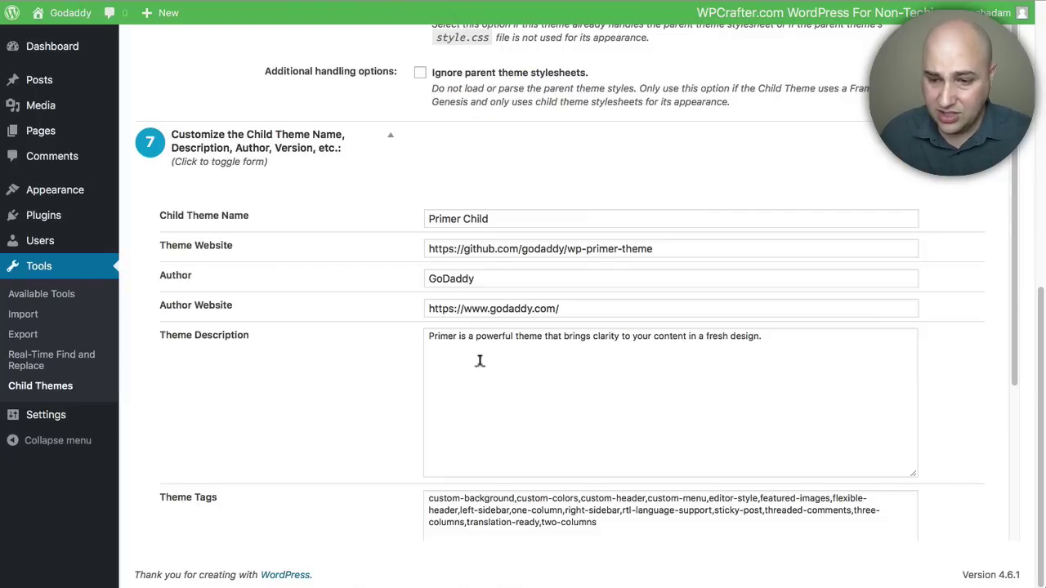
- Enable copying the parent theme's menus, widgets and Customizer settings, and create the new child theme
scroll(380, 325, "down", 5)
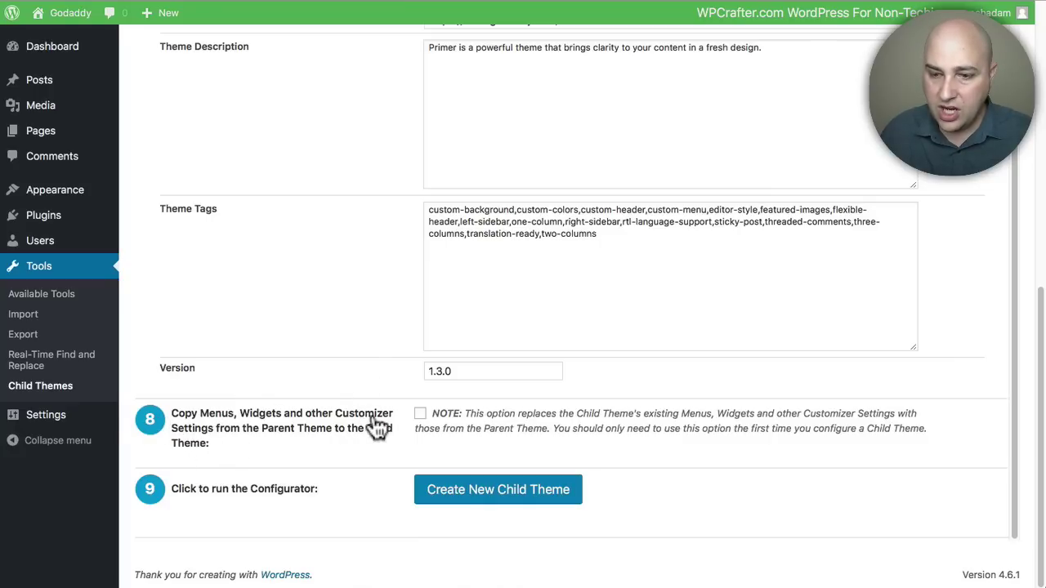
left_click(420, 416)
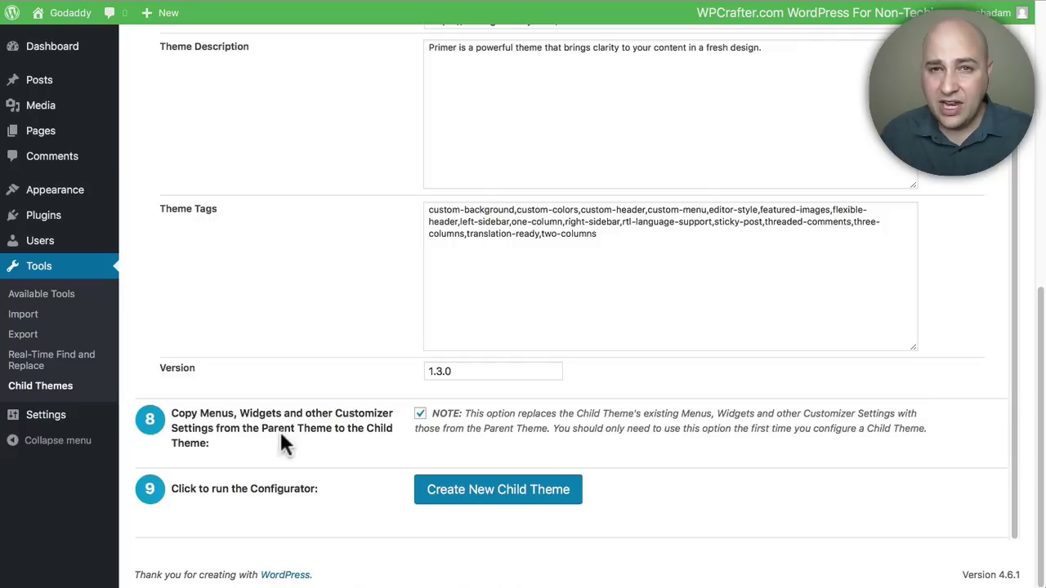
left_click(488, 497)
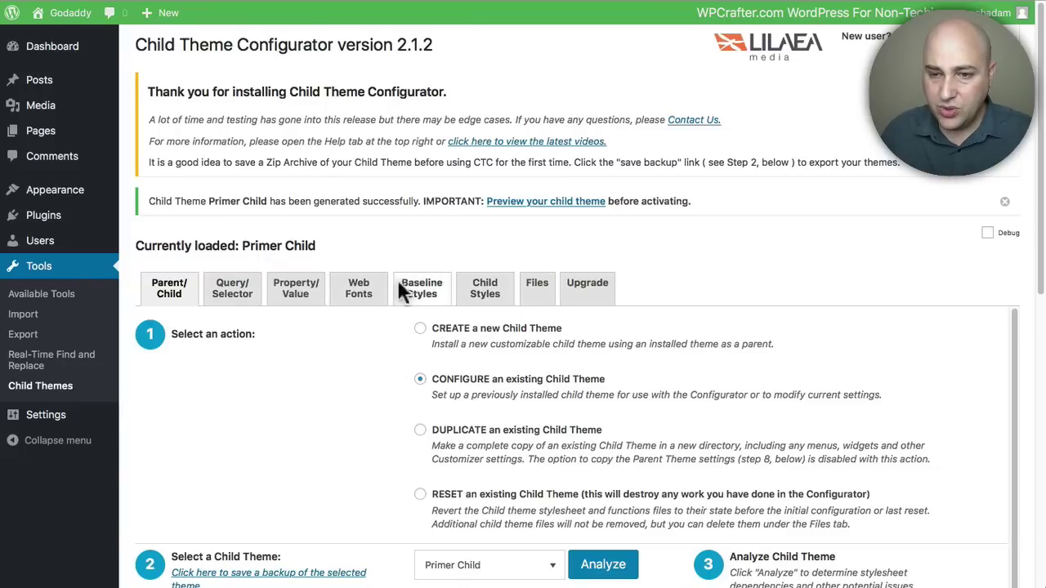
- Activate the Primer Child theme from the installed themes
mouse_move(93, 194)
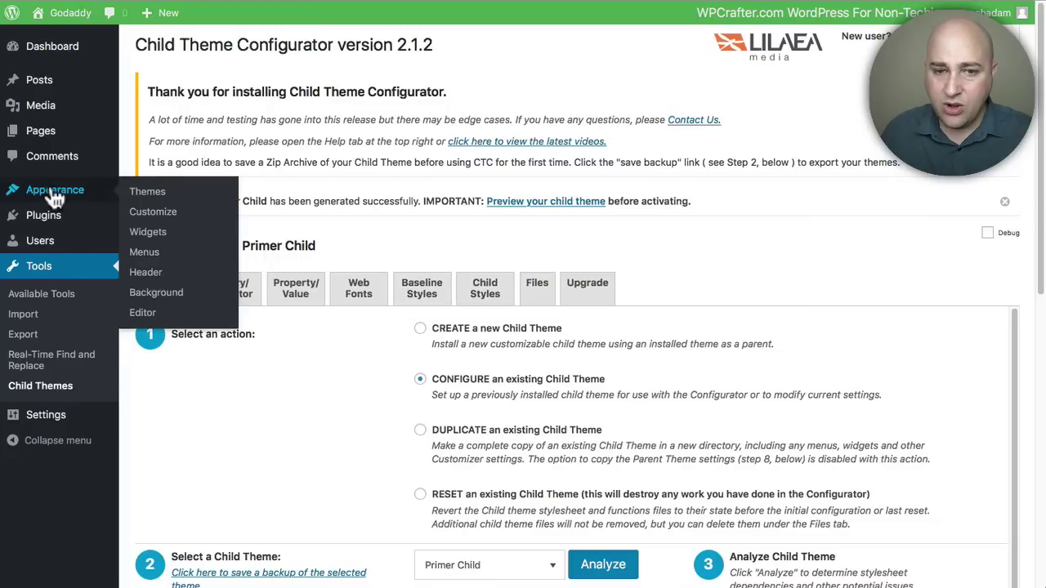
left_click(143, 190)
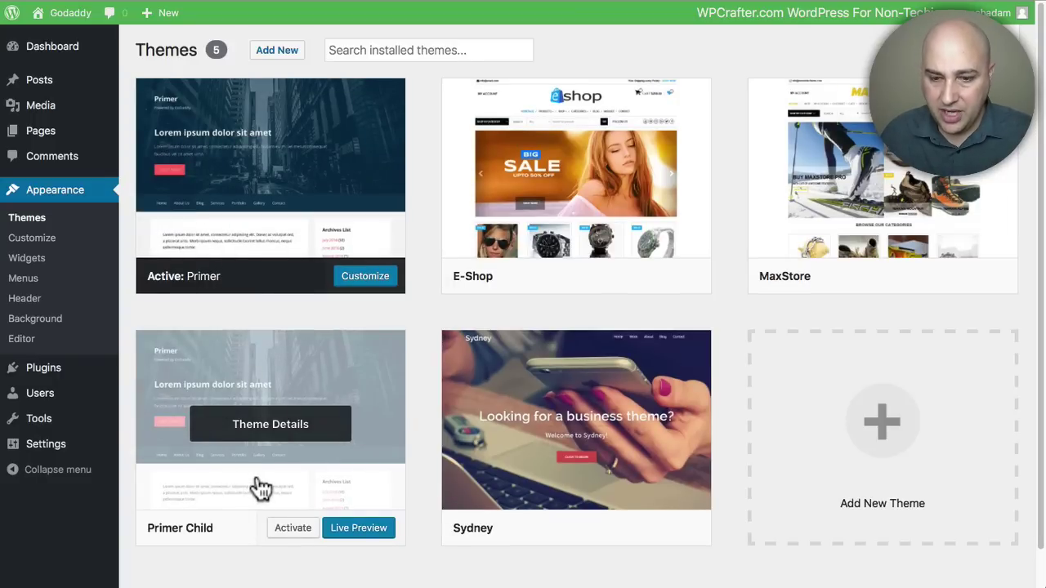
left_click(292, 529)
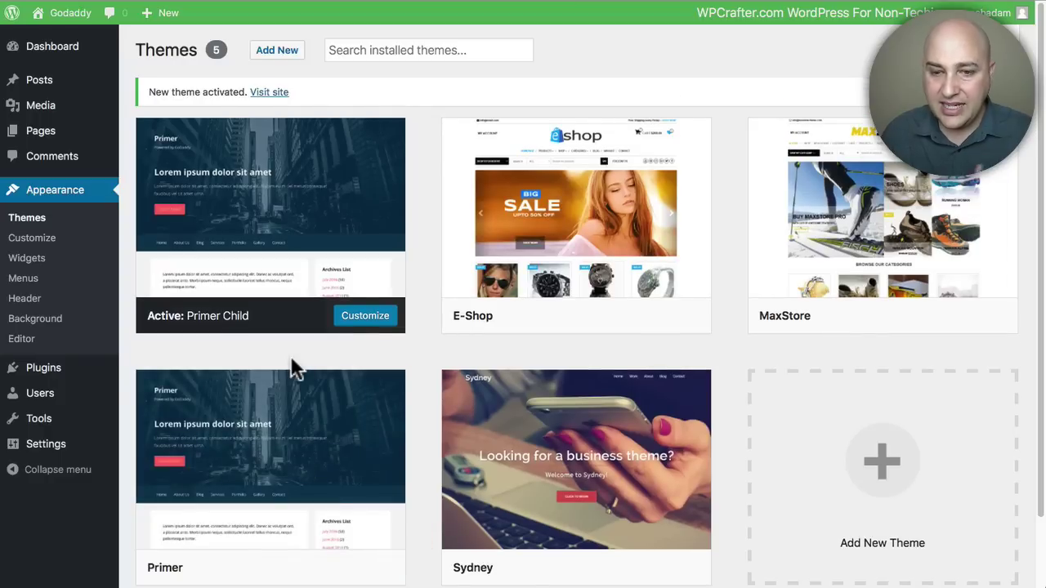
- Look over the installed themes and open the theme file editor to examine the stylesheet
mouse_move(253, 243)
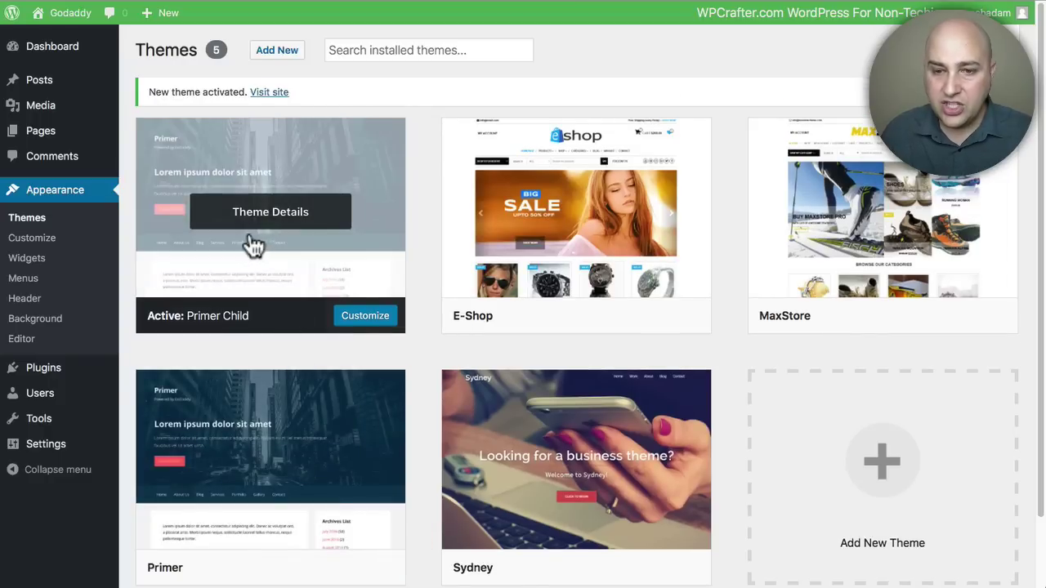
scroll(266, 261, "down", 1)
mouse_move(241, 327)
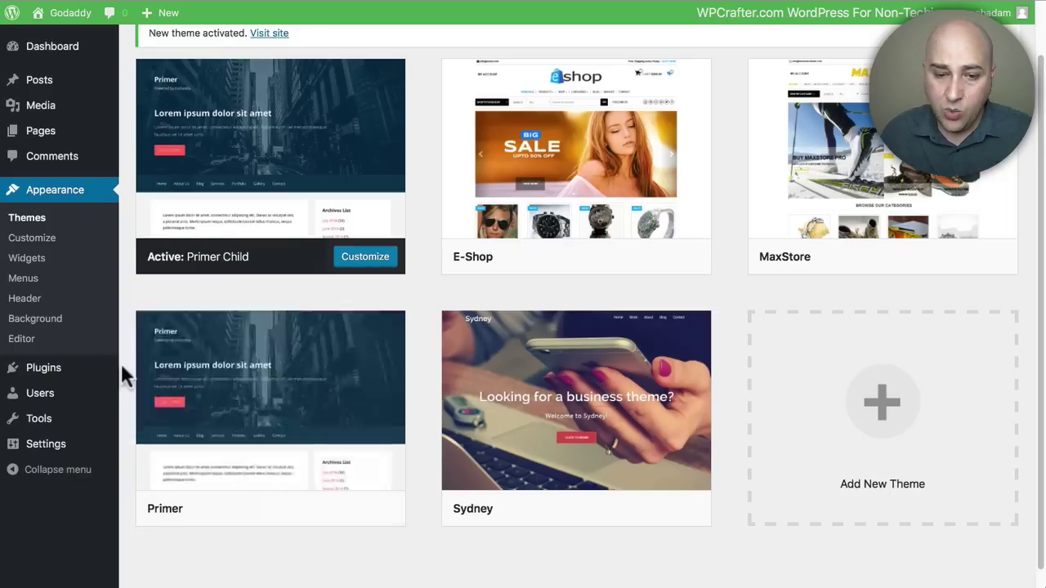
mouse_move(87, 381)
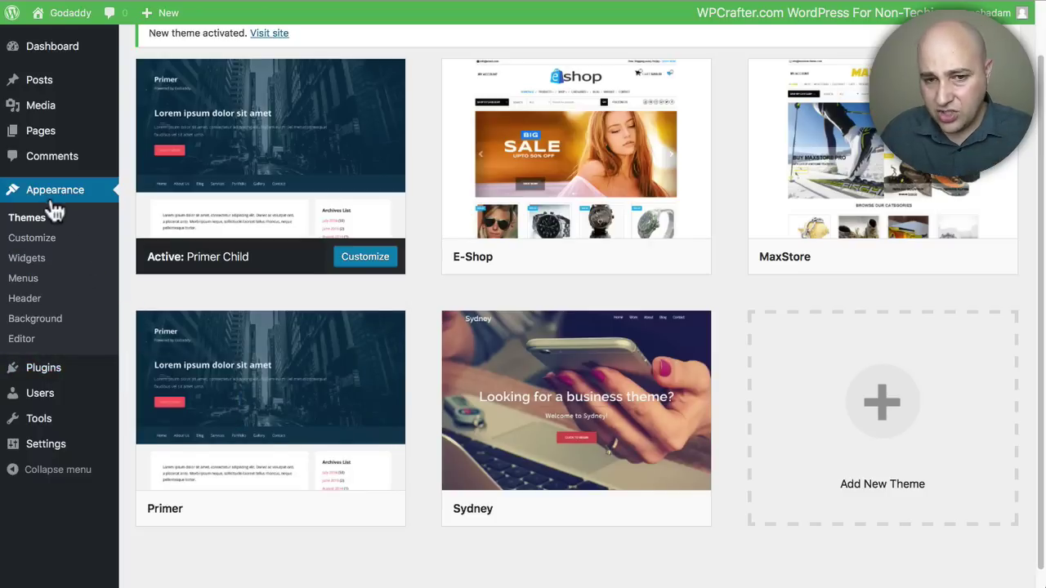
left_click(22, 340)
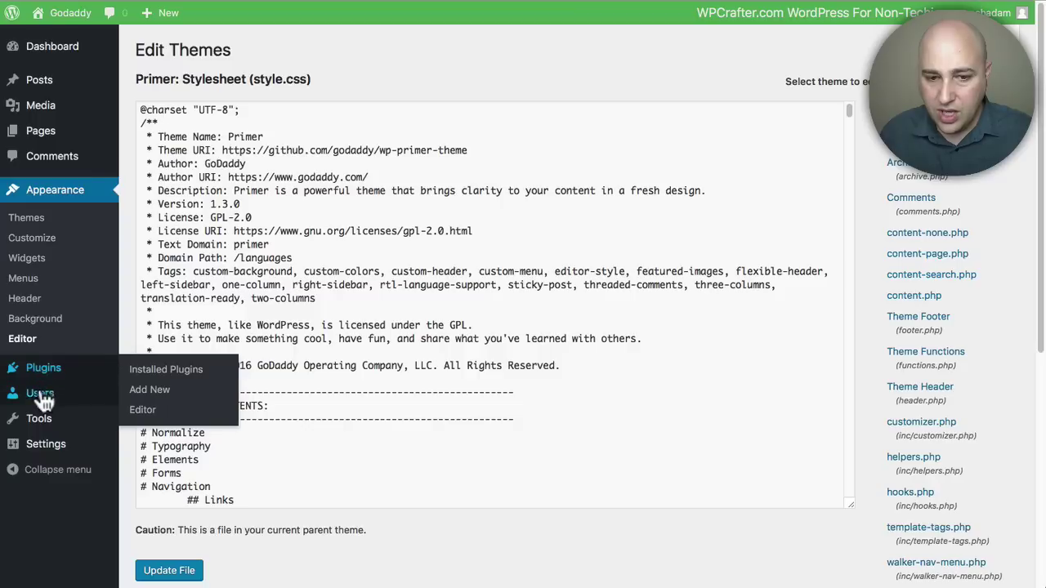
- Copy the parent theme's footer.php template into the Primer Child theme with the Child Theme Configurator
mouse_move(60, 422)
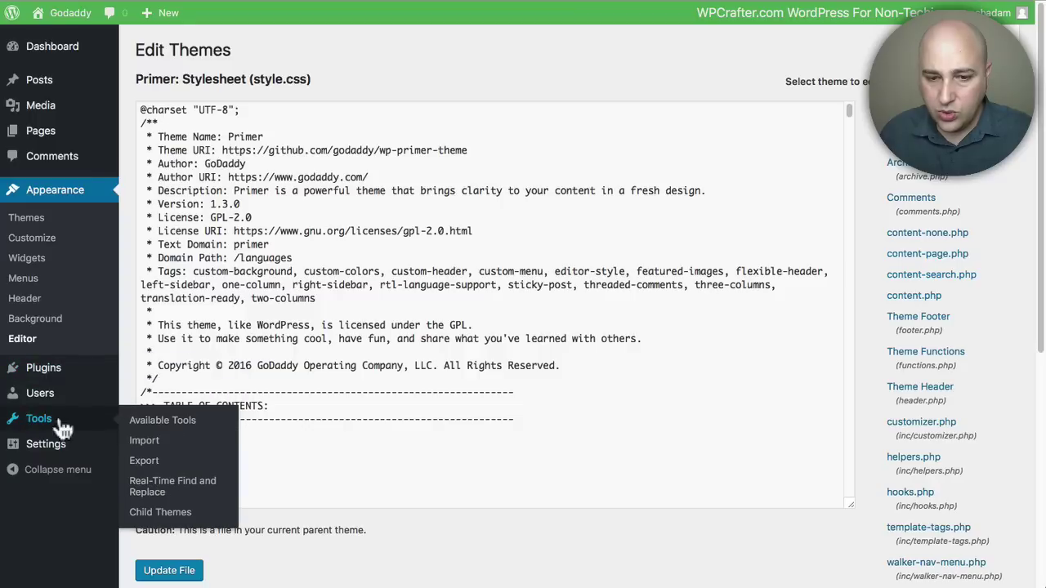
left_click(155, 511)
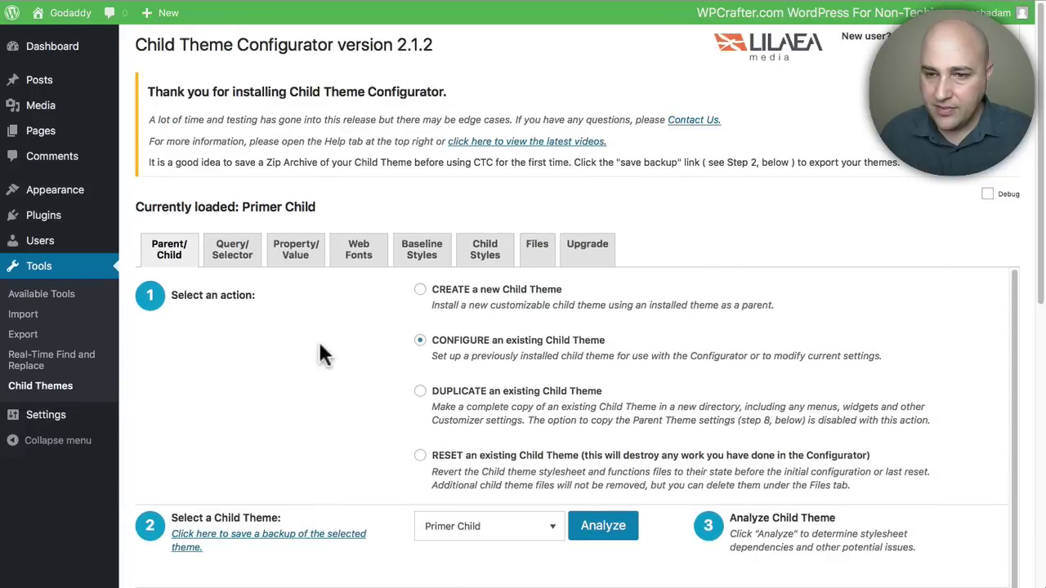
left_click(536, 247)
scroll(523, 210, "down", 3)
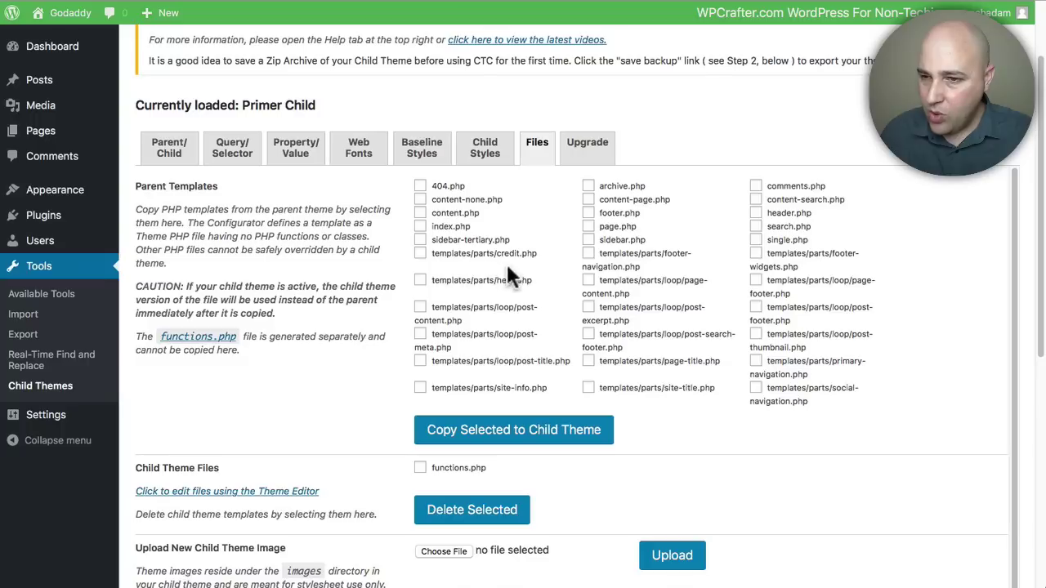
left_click(588, 213)
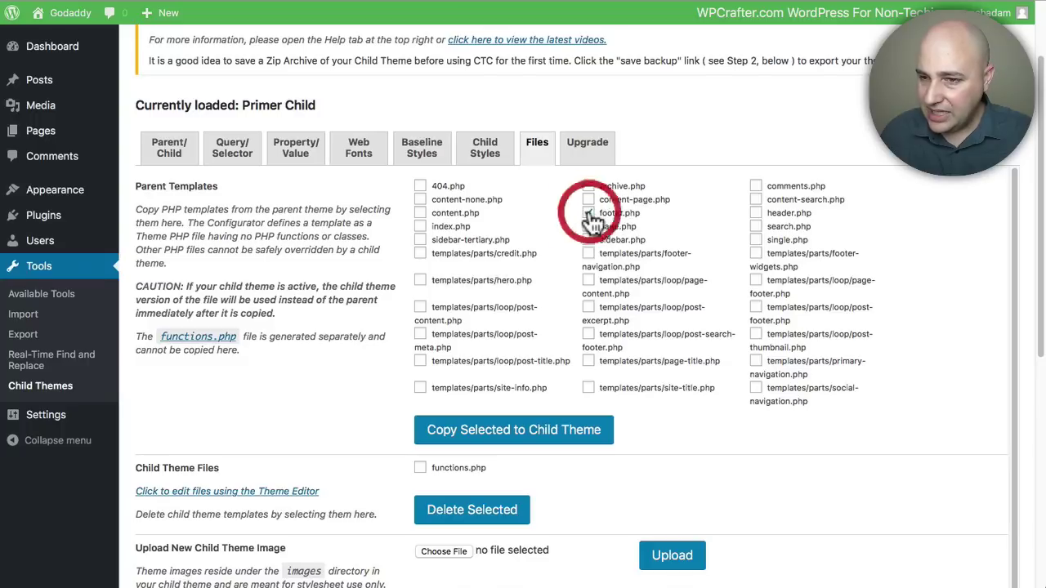
left_click(502, 441)
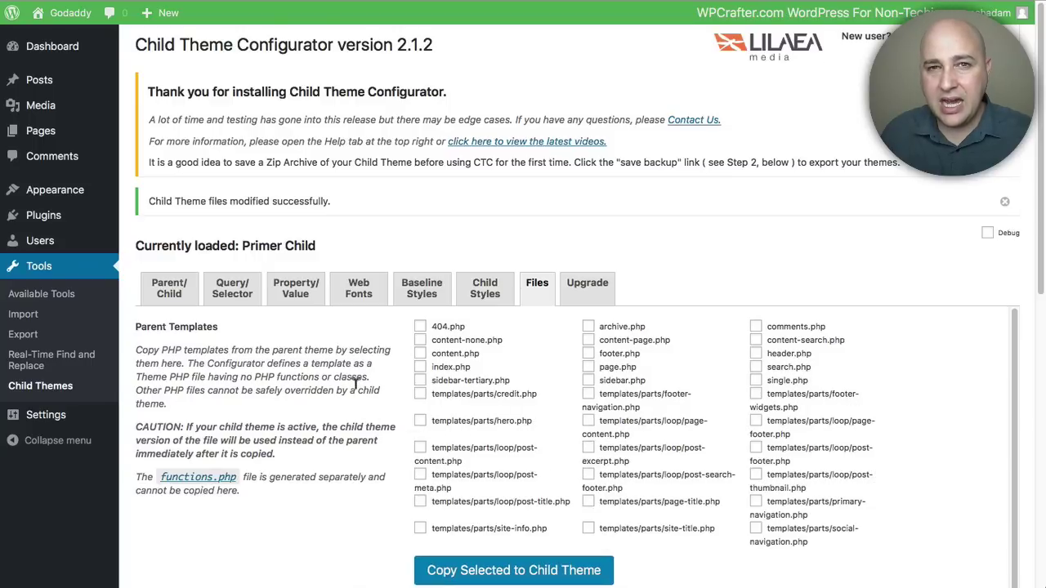
- Examine the Primer Child theme's footer.php and functions.php in the theme editor, and reopen its style.css stylesheet
mouse_move(37, 225)
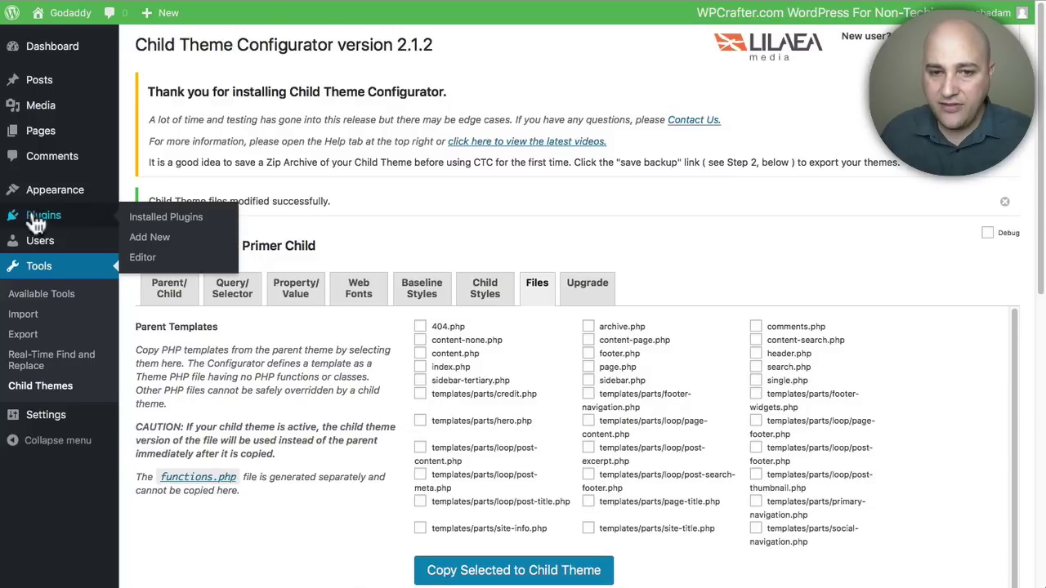
mouse_move(51, 195)
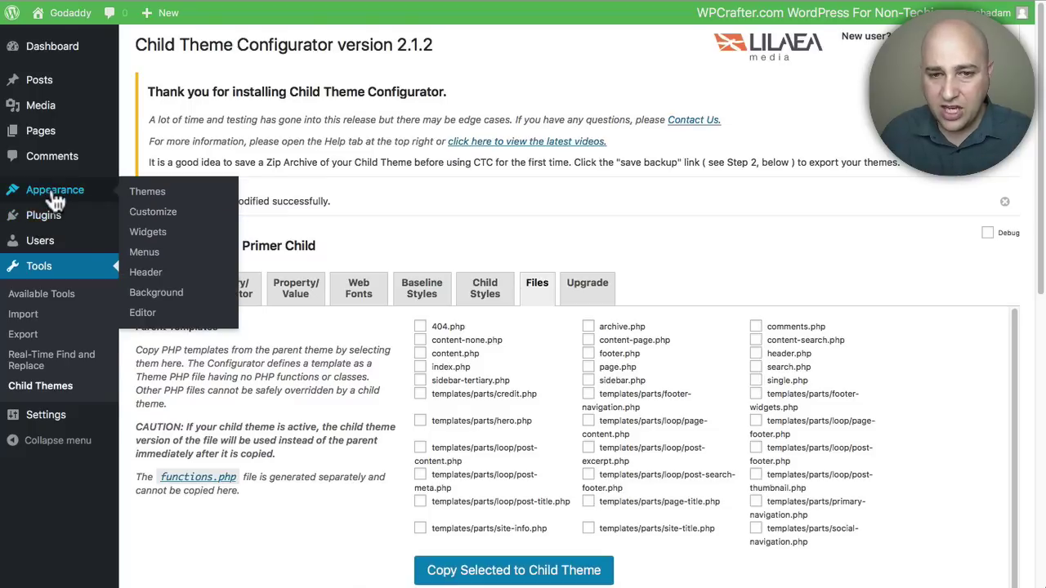
left_click(145, 315)
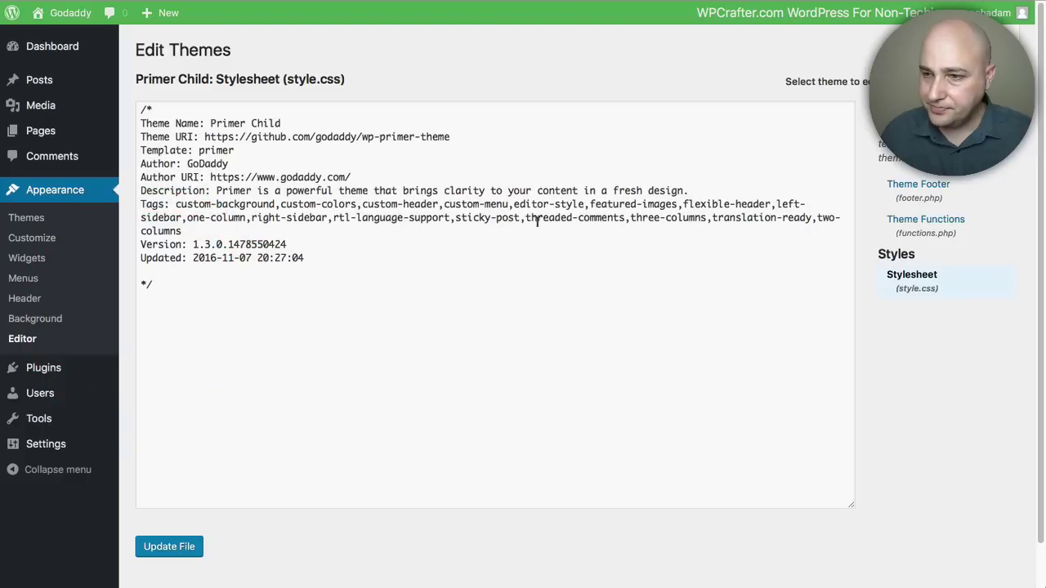
left_click(917, 188)
scroll(352, 340, "down", 10)
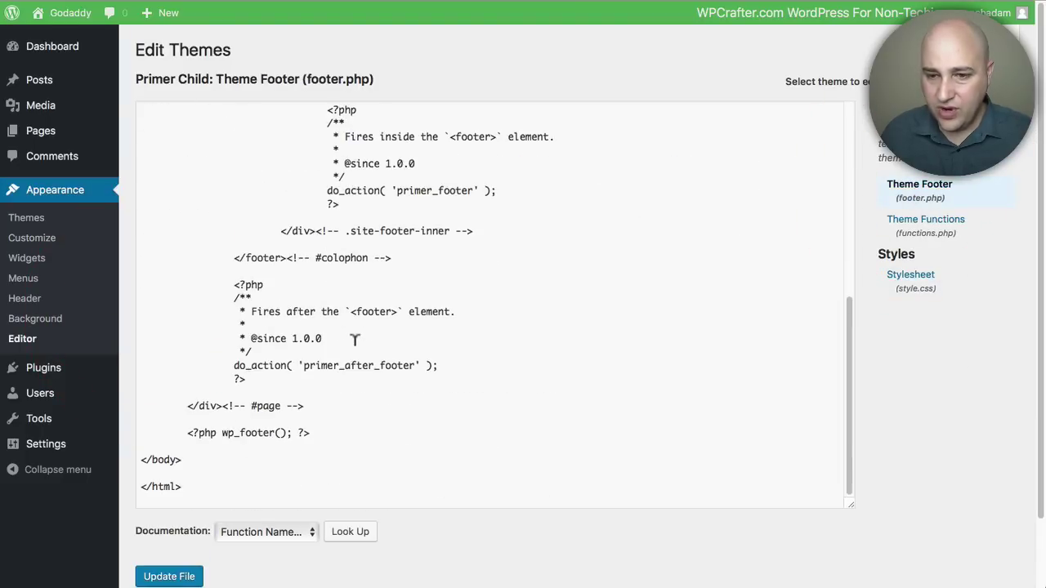
scroll(354, 340, "up", 10)
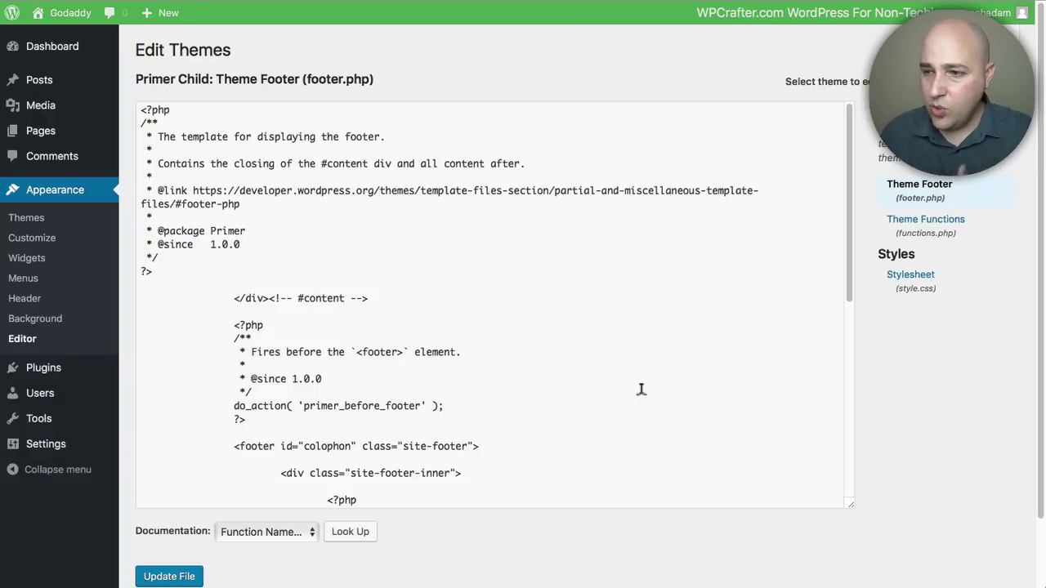
left_click(907, 221)
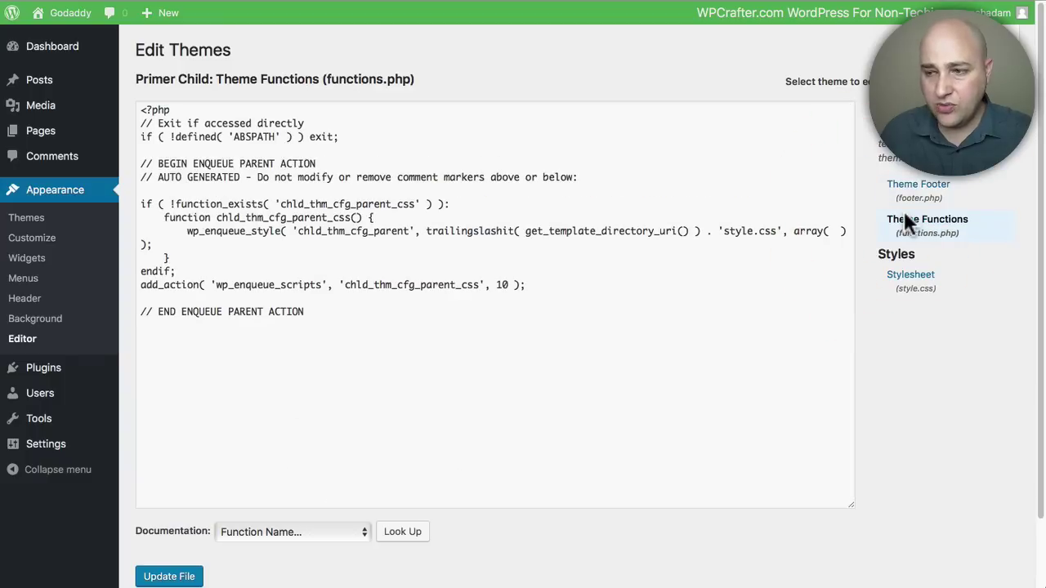
left_click(908, 278)
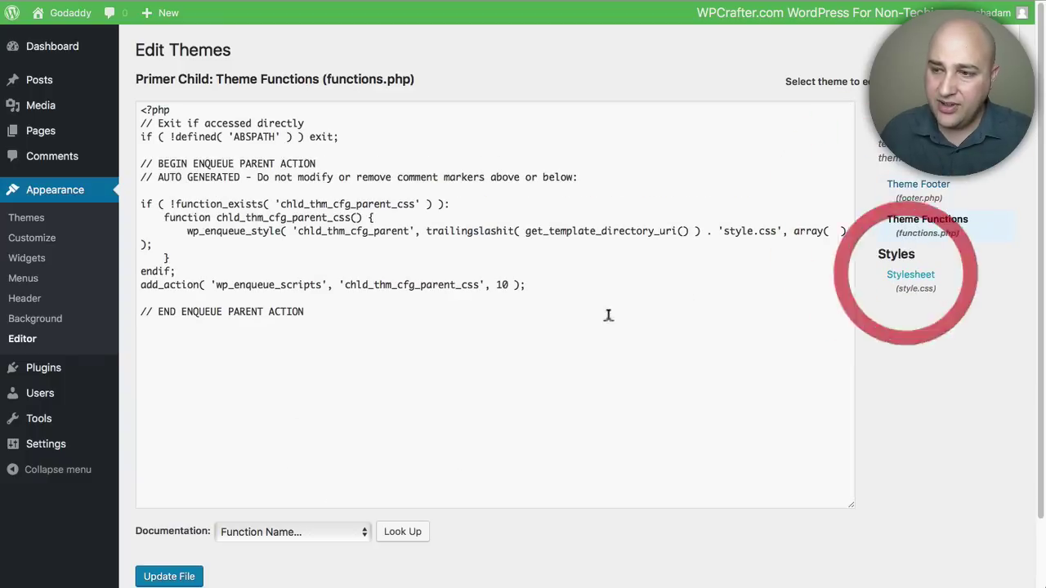